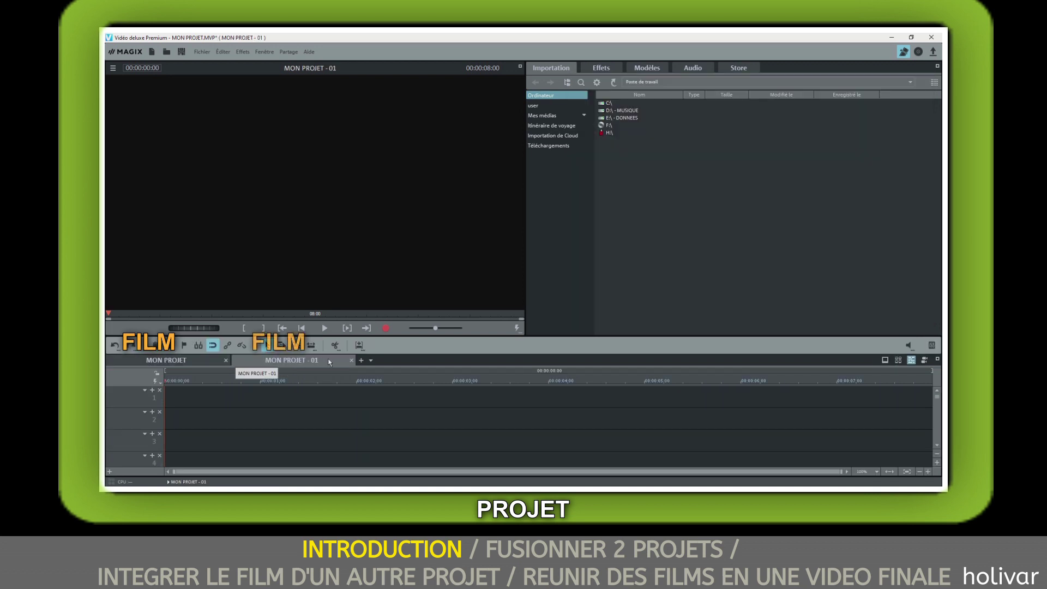
Add a third film to the project and rename the first film as FILM A.
{"action": "left_click", "coordinate": [361, 360]}
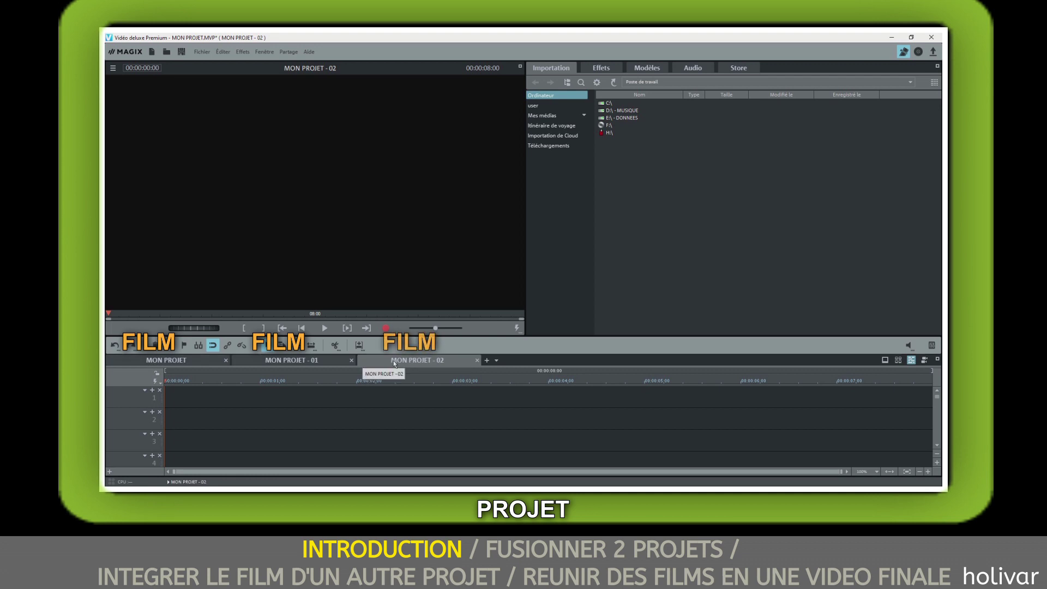
{"action": "left_click", "coordinate": [187, 360]}
{"action": "left_click", "coordinate": [187, 361]}
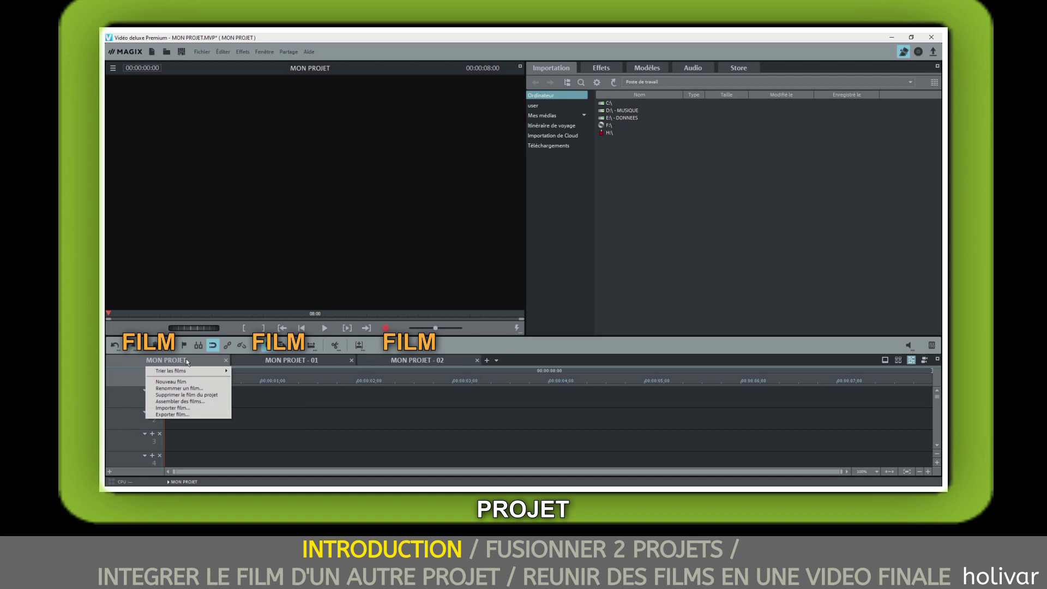
{"action": "left_click", "coordinate": [180, 388]}
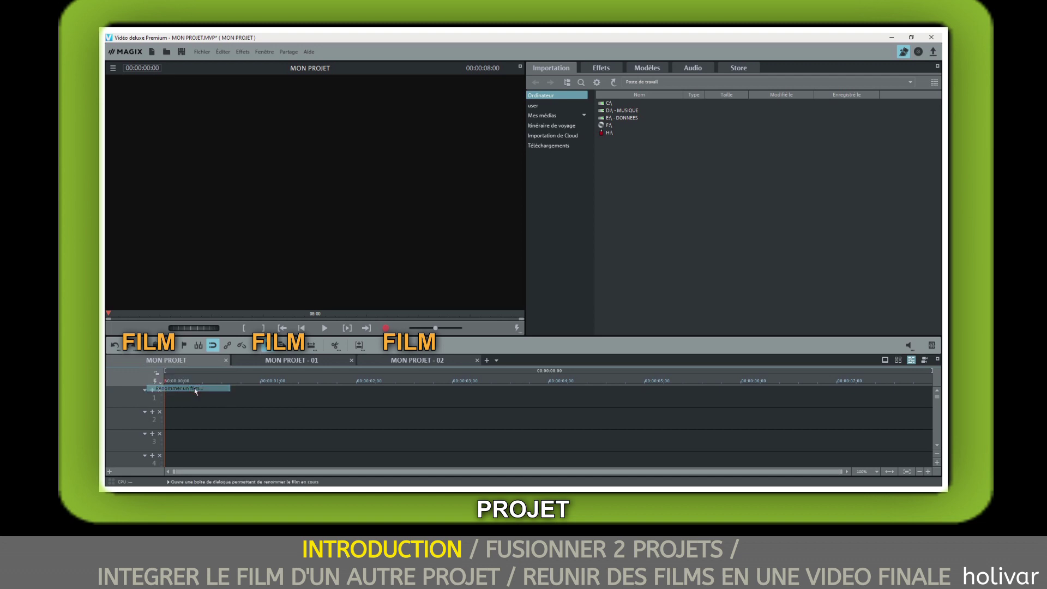
{"action": "type", "text": "FILM "}
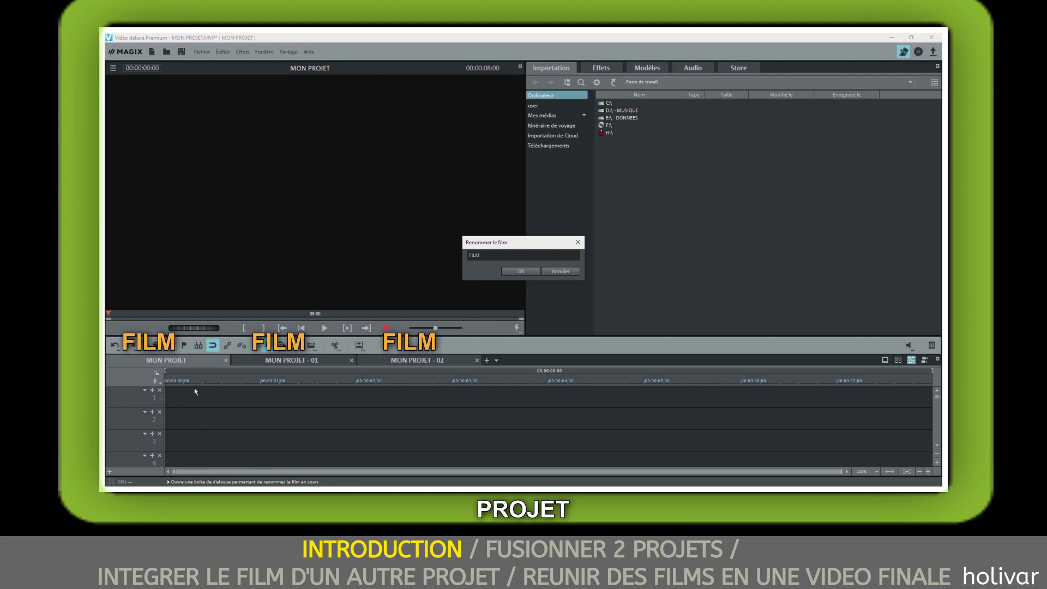
{"action": "type", "text": "A"}
{"action": "left_click", "coordinate": [521, 271]}
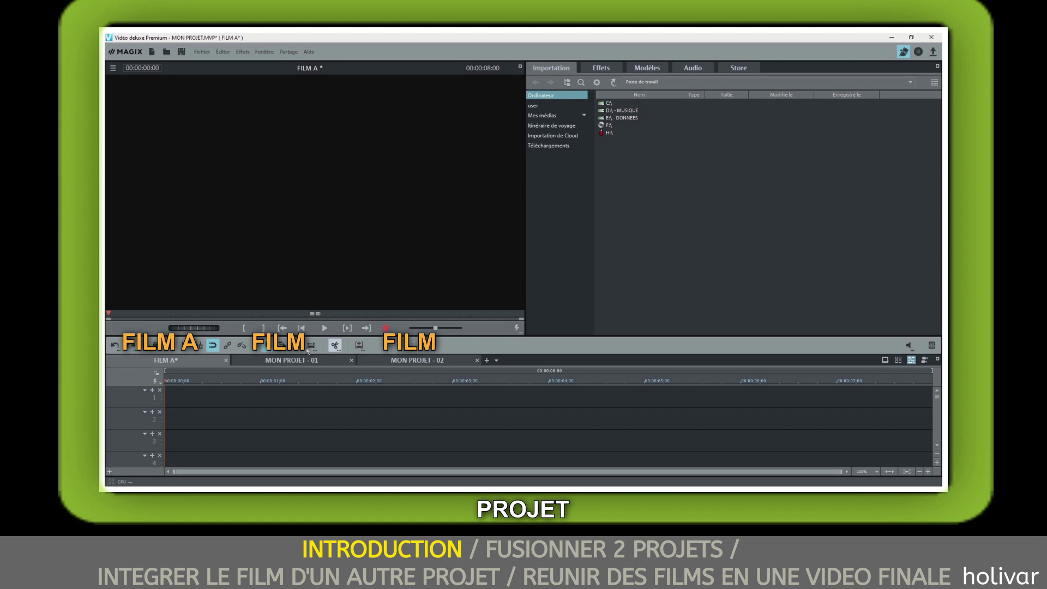
Rename the second film, MON PROJET - 01, as FILM B.
{"action": "right_click", "coordinate": [298, 361]}
{"action": "left_click", "coordinate": [303, 388]}
{"action": "type", "text": "FILM B"}
{"action": "left_click", "coordinate": [507, 271]}
Rename the third film, MON PROJET - 02, as FILM C.
{"action": "left_click", "coordinate": [417, 361]}
{"action": "right_click", "coordinate": [398, 364]}
{"action": "left_click", "coordinate": [431, 389]}
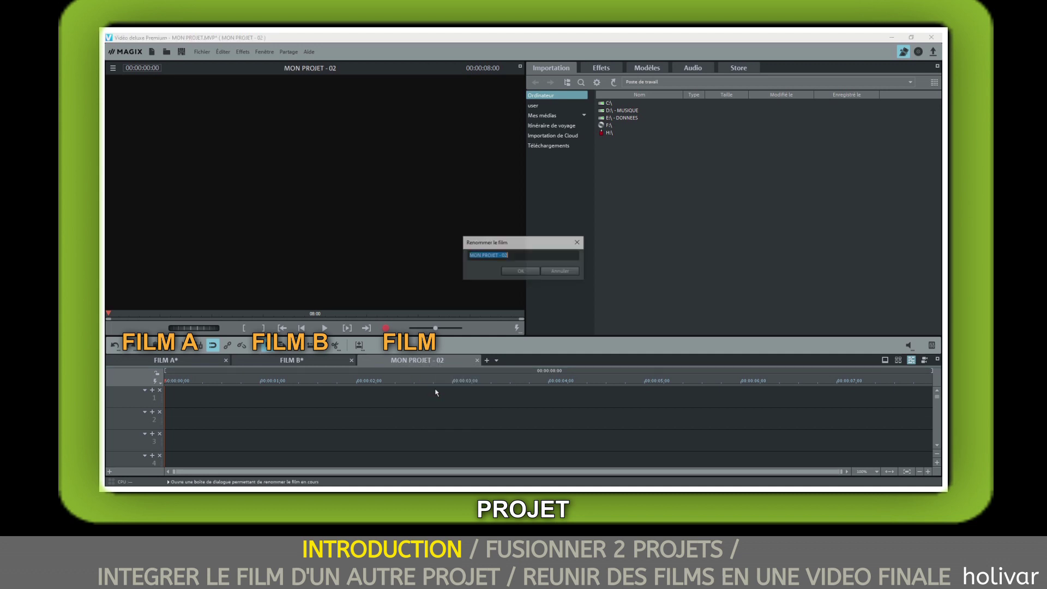
{"action": "type", "text": "FILM"}
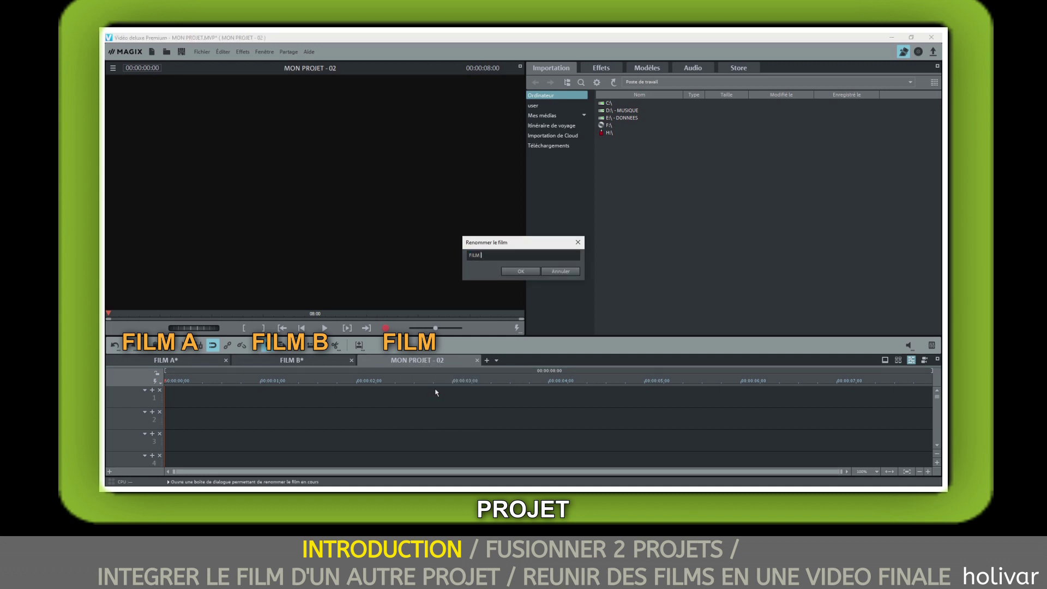
{"action": "left_click", "coordinate": [526, 272]}
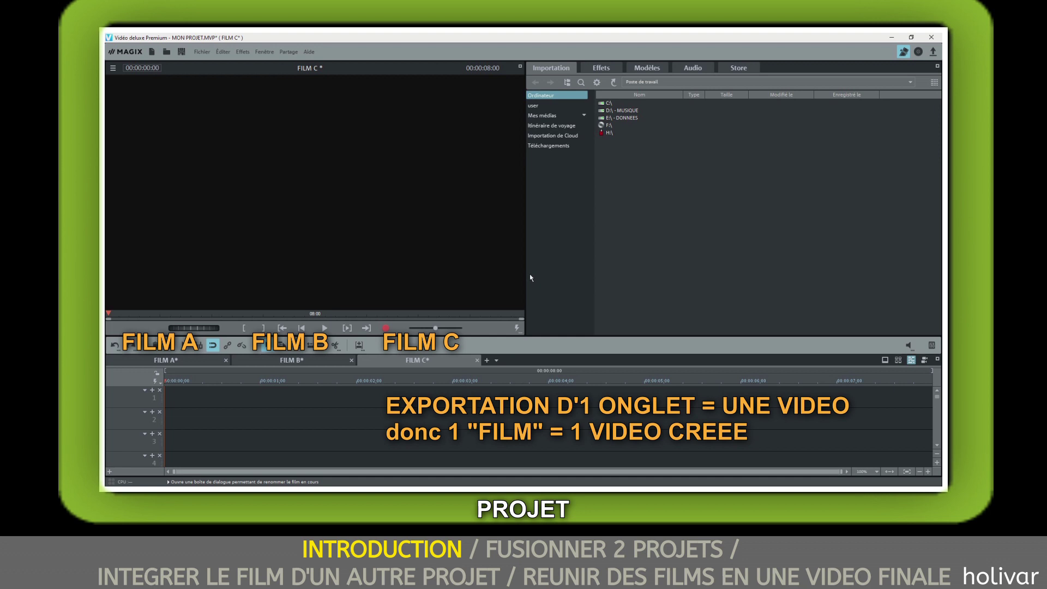
Look through the films of MON PROJET, then those of PROJET 1 and PROJET 2.
{"action": "left_click", "coordinate": [297, 361]}
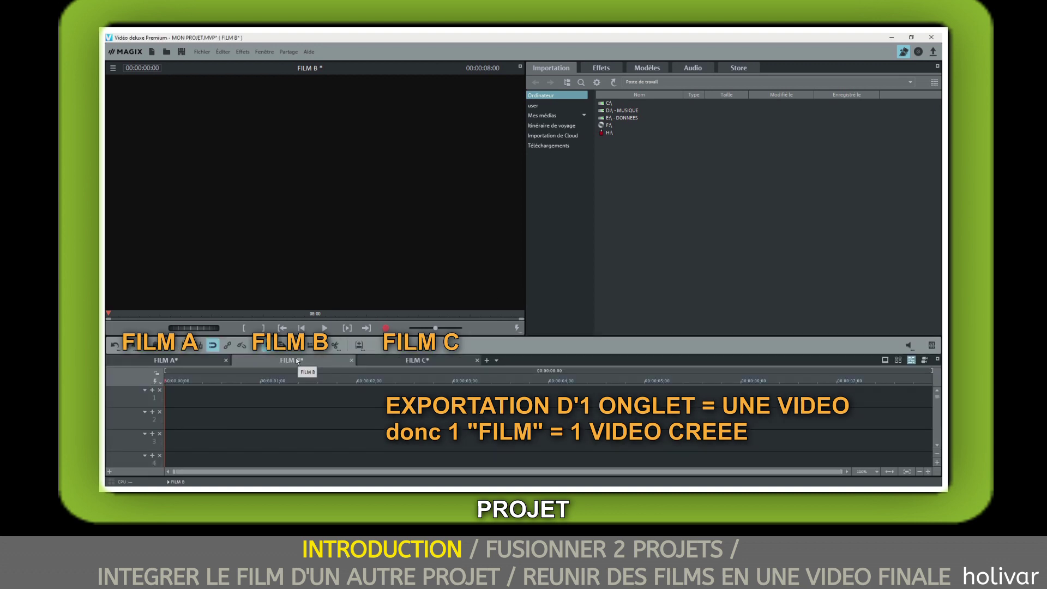
{"action": "left_click", "coordinate": [198, 359]}
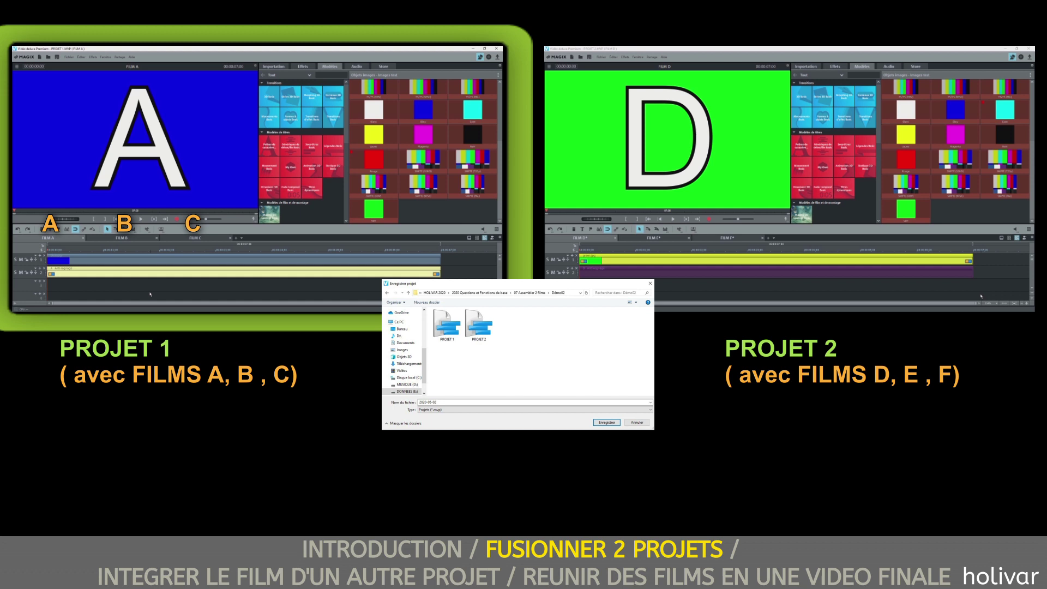
{"action": "left_click", "coordinate": [138, 239]}
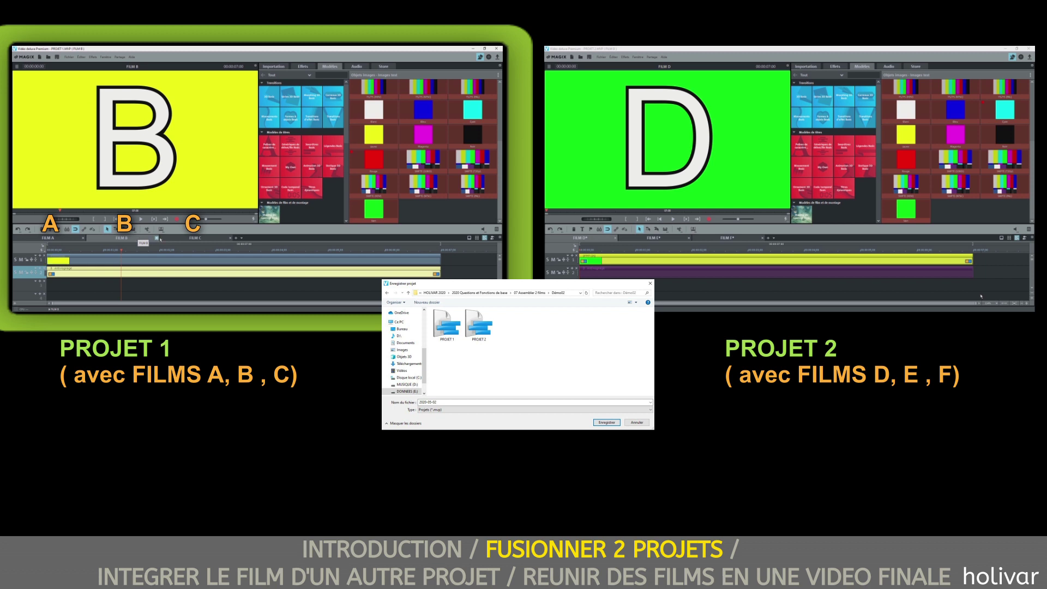
{"action": "left_click", "coordinate": [209, 238]}
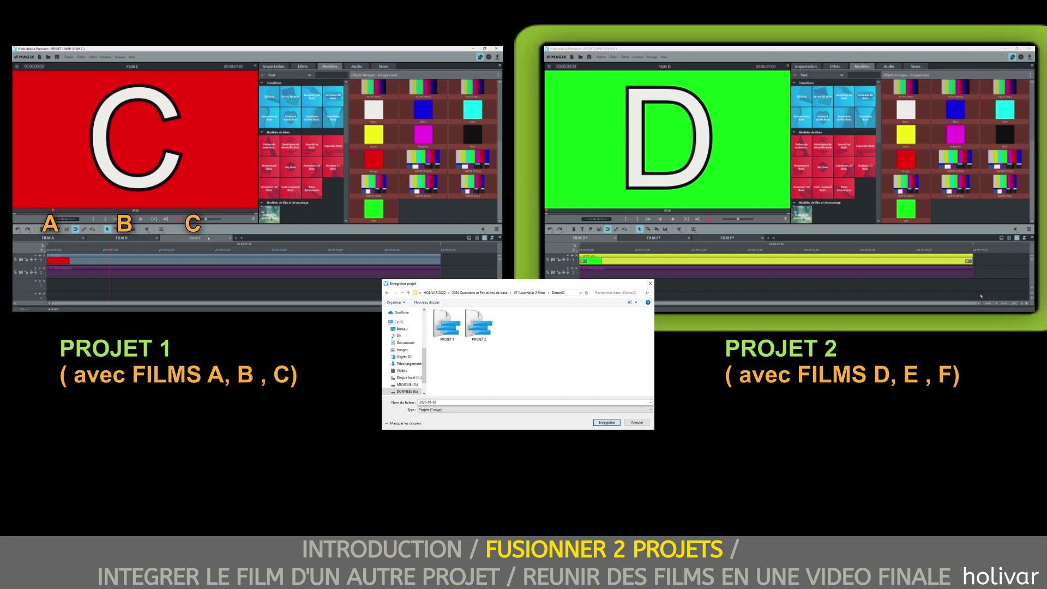
{"action": "left_click", "coordinate": [659, 239]}
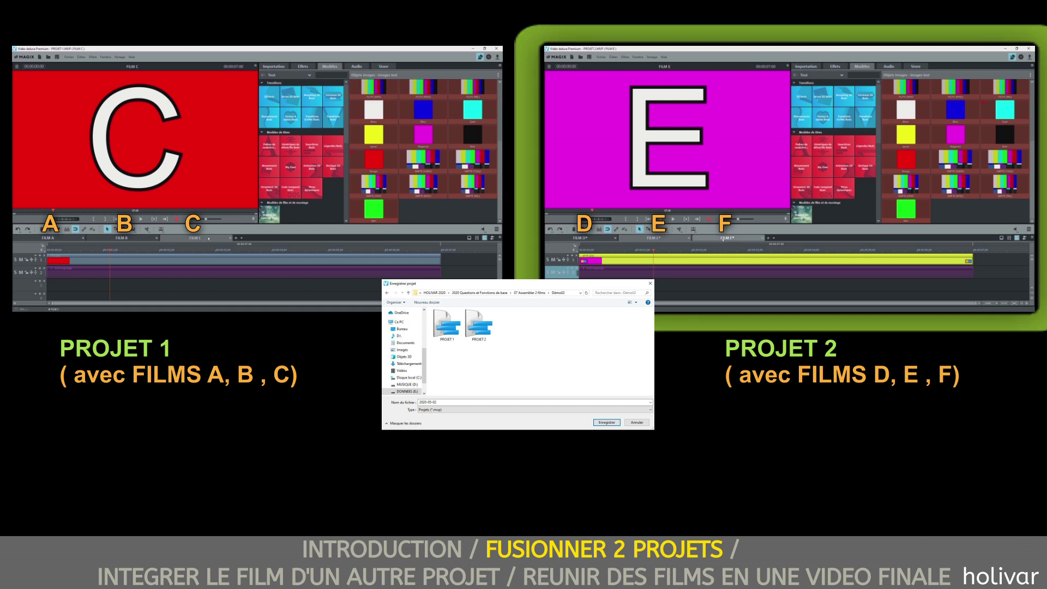
{"action": "left_click", "coordinate": [737, 240]}
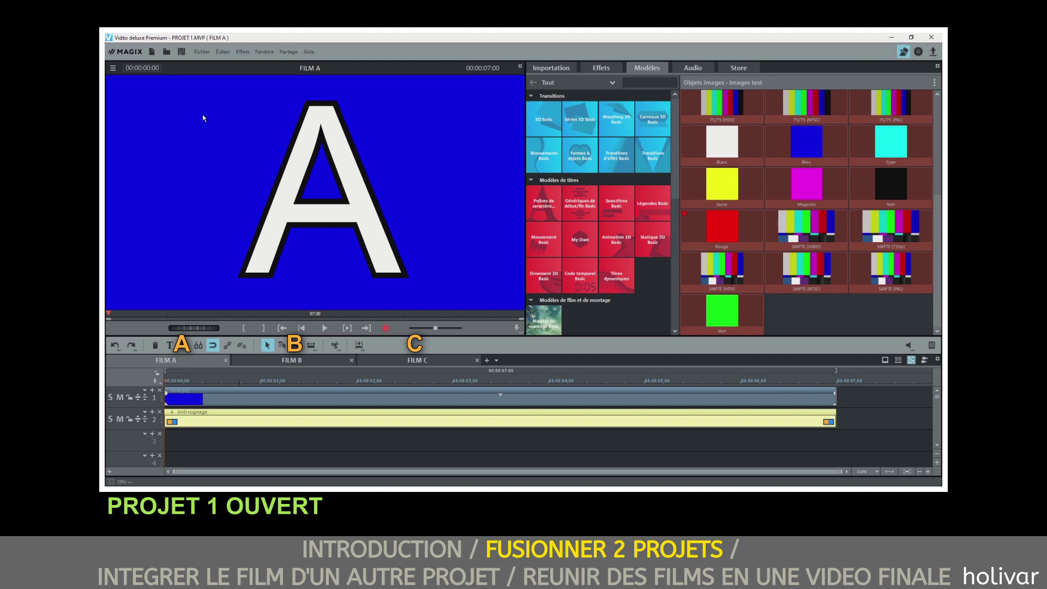
Open the PROJET 2 file and add its films to the current project instead of closing it.
{"action": "left_click", "coordinate": [204, 53]}
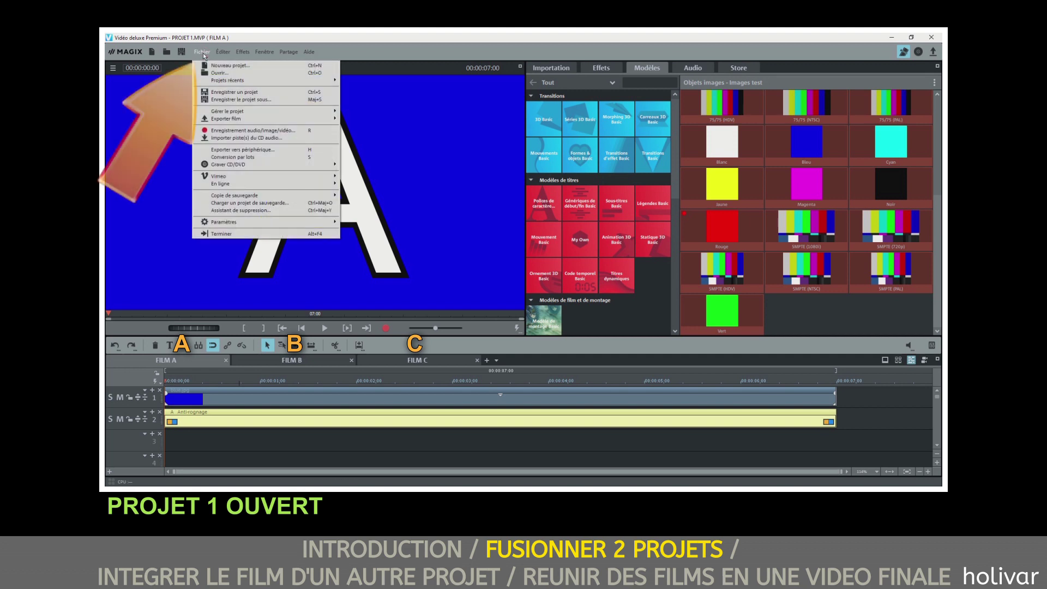
{"action": "left_click", "coordinate": [220, 72]}
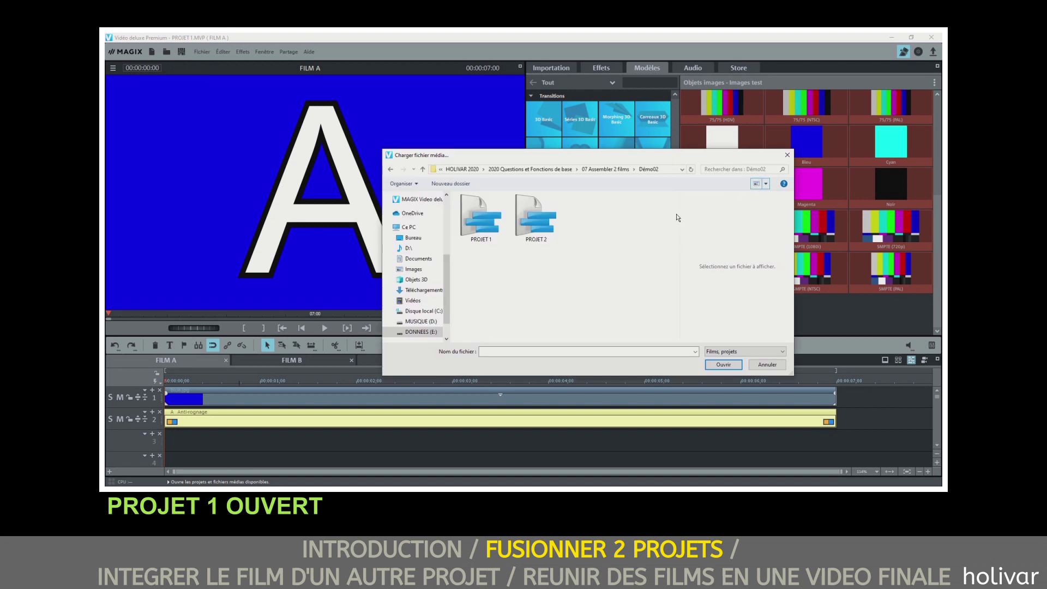
{"action": "left_click", "coordinate": [541, 226]}
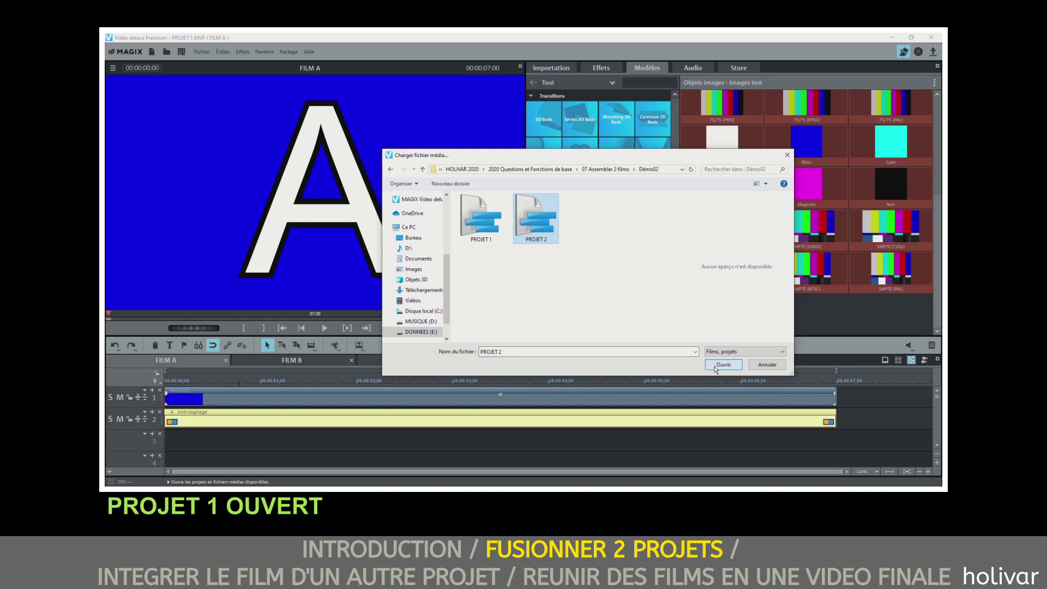
{"action": "left_click", "coordinate": [716, 366]}
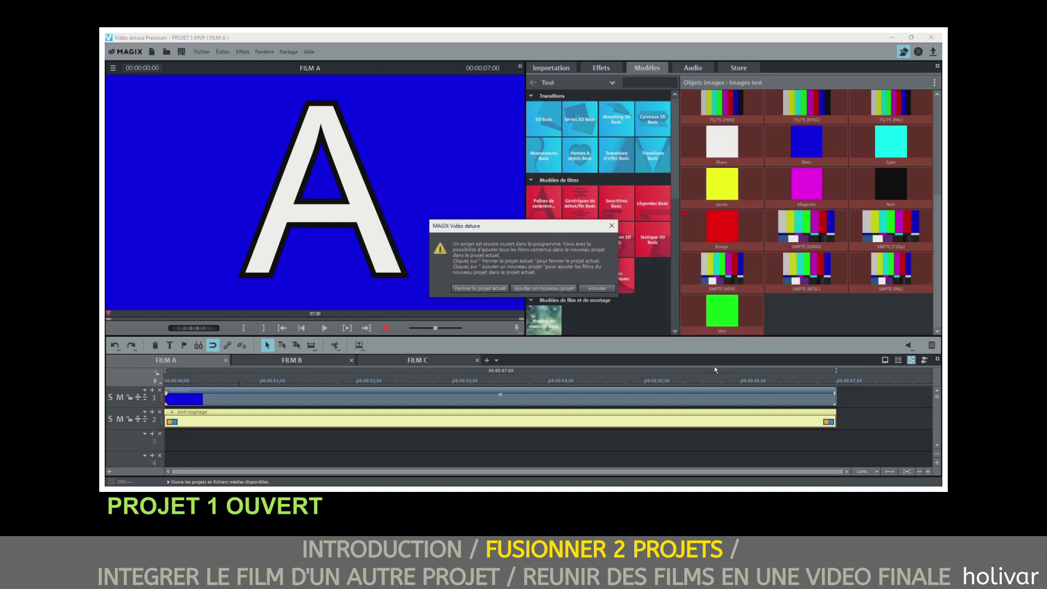
{"action": "left_click", "coordinate": [544, 289]}
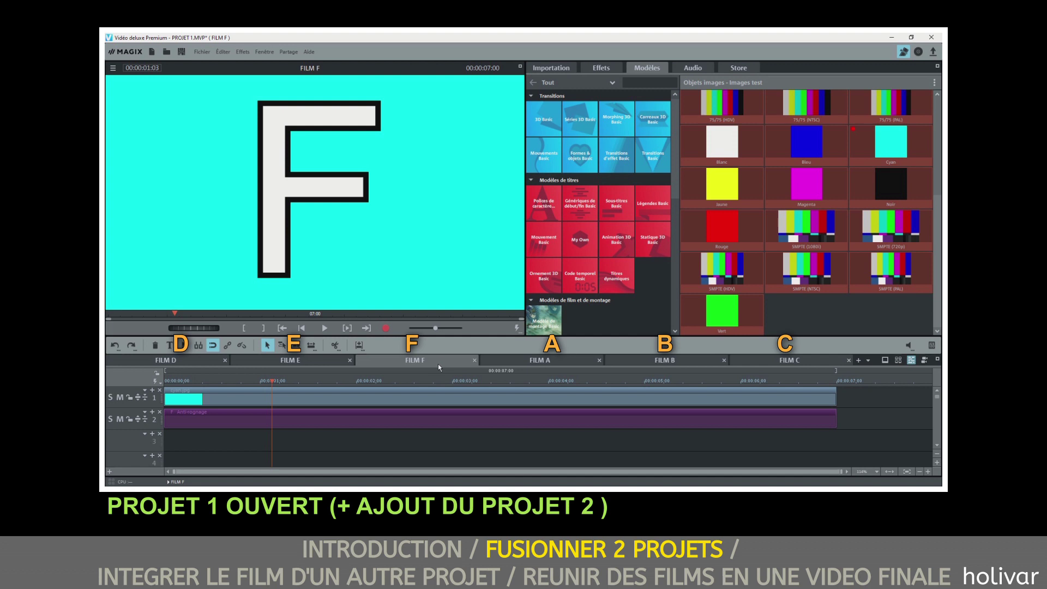
Move FILM A to the first position in the film order.
{"action": "left_click", "coordinate": [563, 363]}
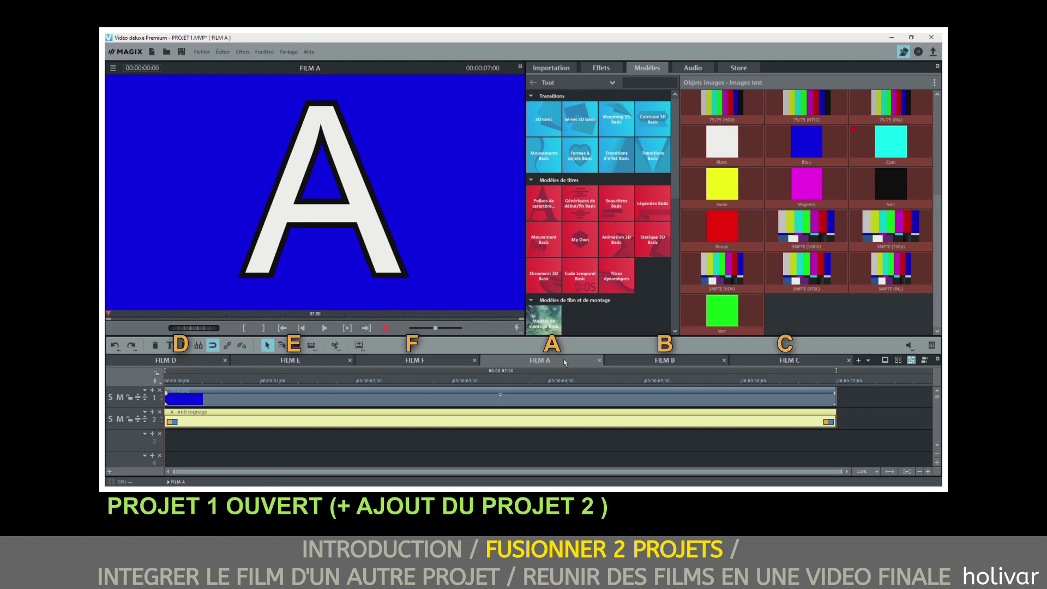
{"action": "right_click", "coordinate": [565, 362]}
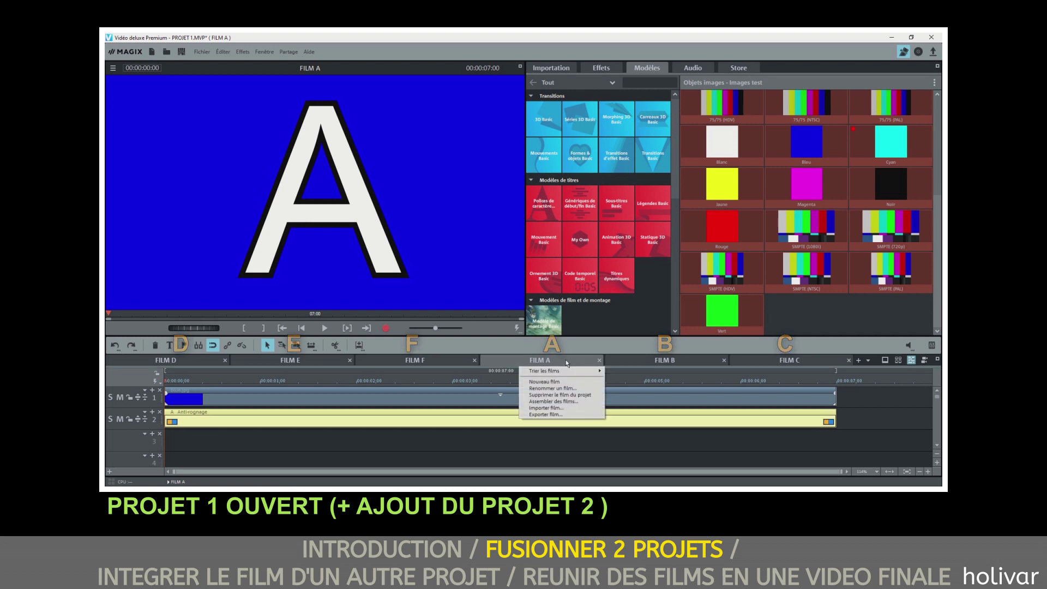
{"action": "mouse_move", "coordinate": [569, 372]}
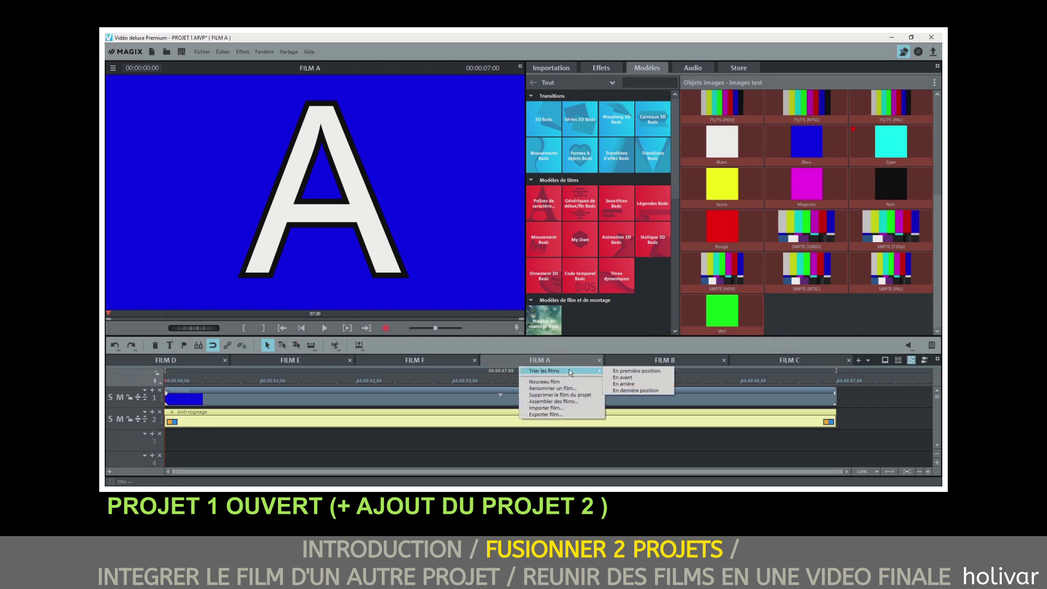
{"action": "left_click", "coordinate": [662, 371]}
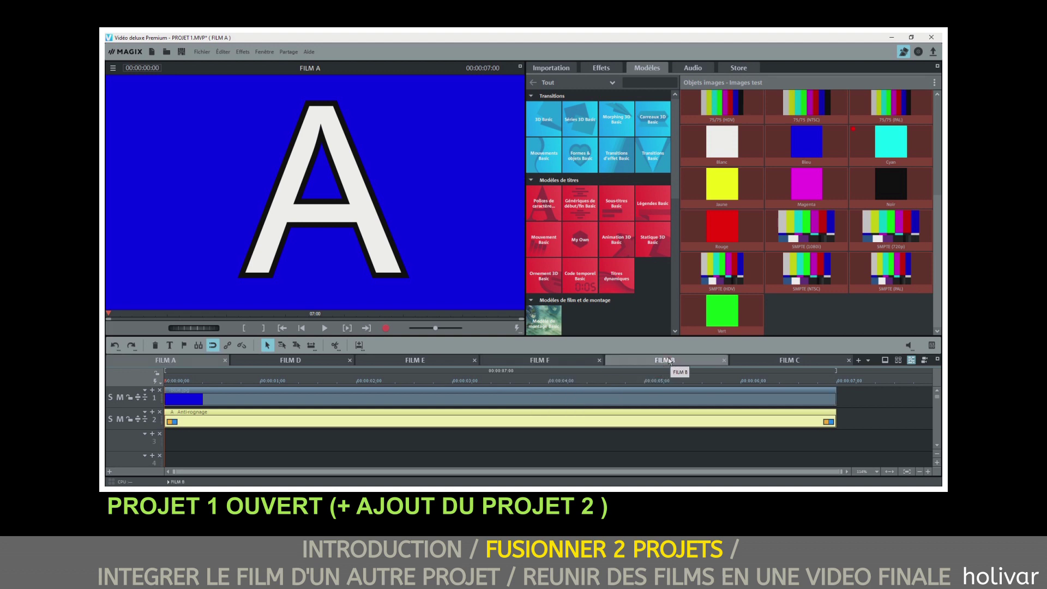
Move FILM B forward three places so it directly follows FILM A.
{"action": "left_click", "coordinate": [682, 361]}
{"action": "right_click", "coordinate": [698, 367]}
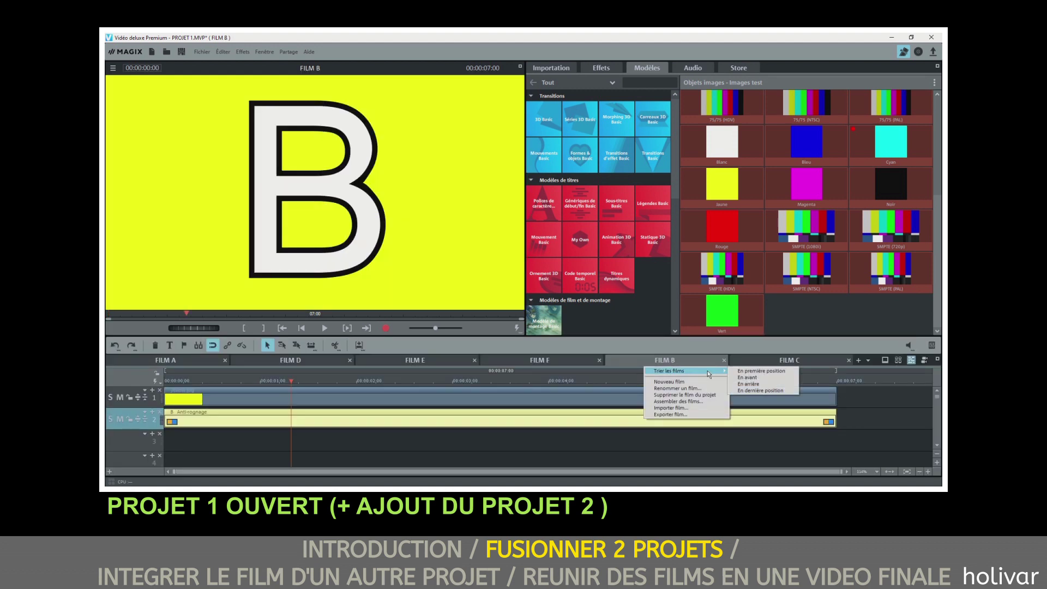
{"action": "left_click", "coordinate": [751, 377]}
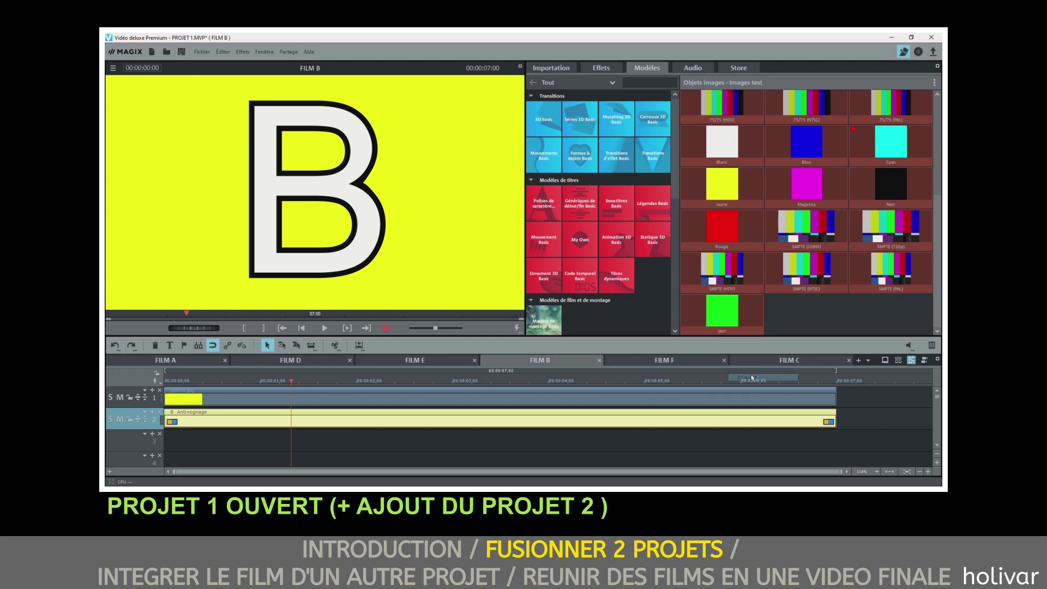
{"action": "right_click", "coordinate": [568, 363]}
{"action": "mouse_move", "coordinate": [569, 372]}
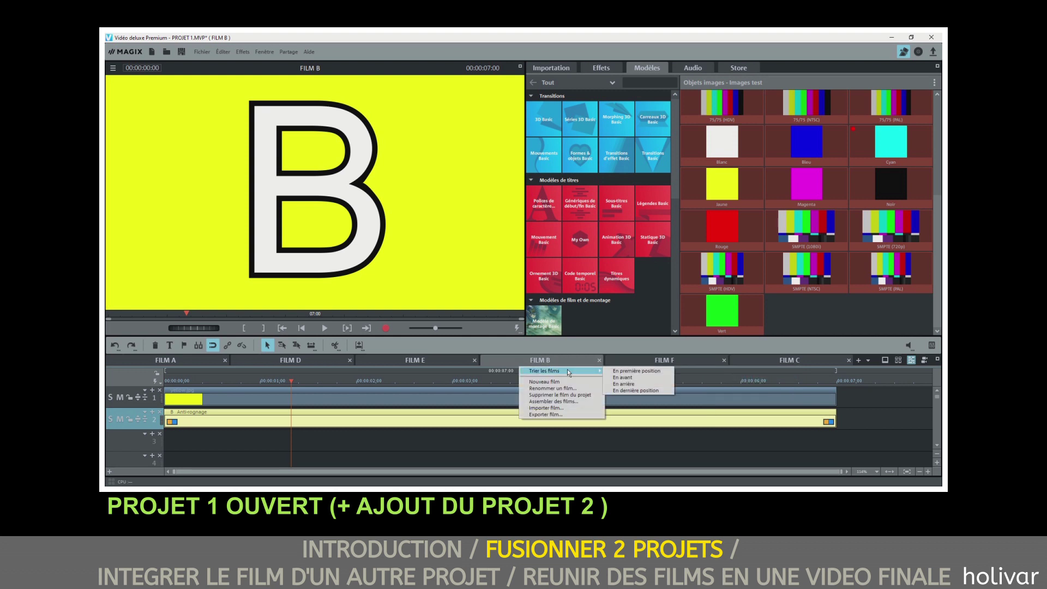
{"action": "left_click", "coordinate": [649, 378]}
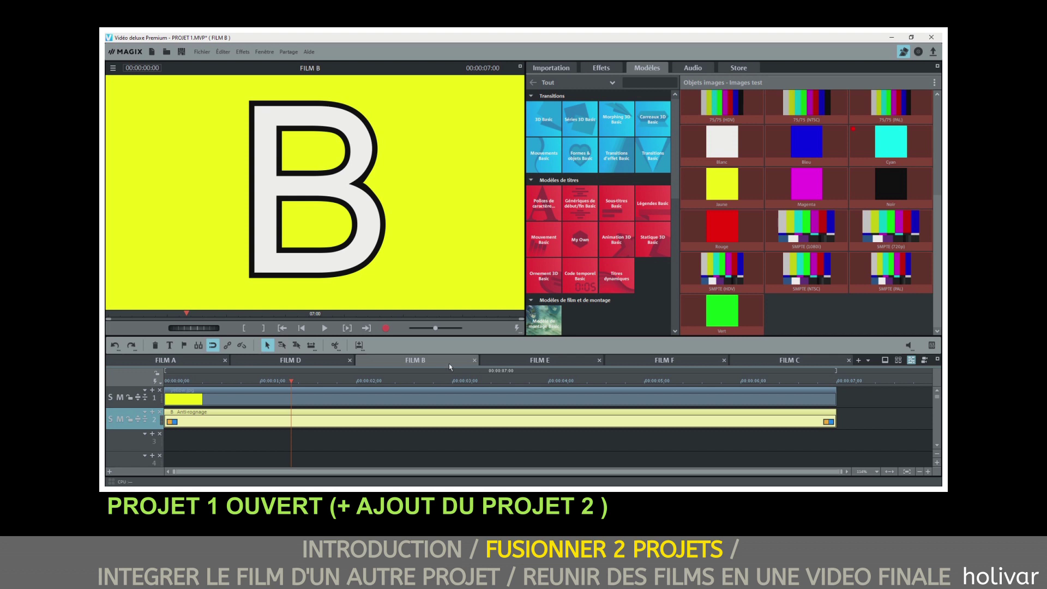
{"action": "right_click", "coordinate": [467, 367]}
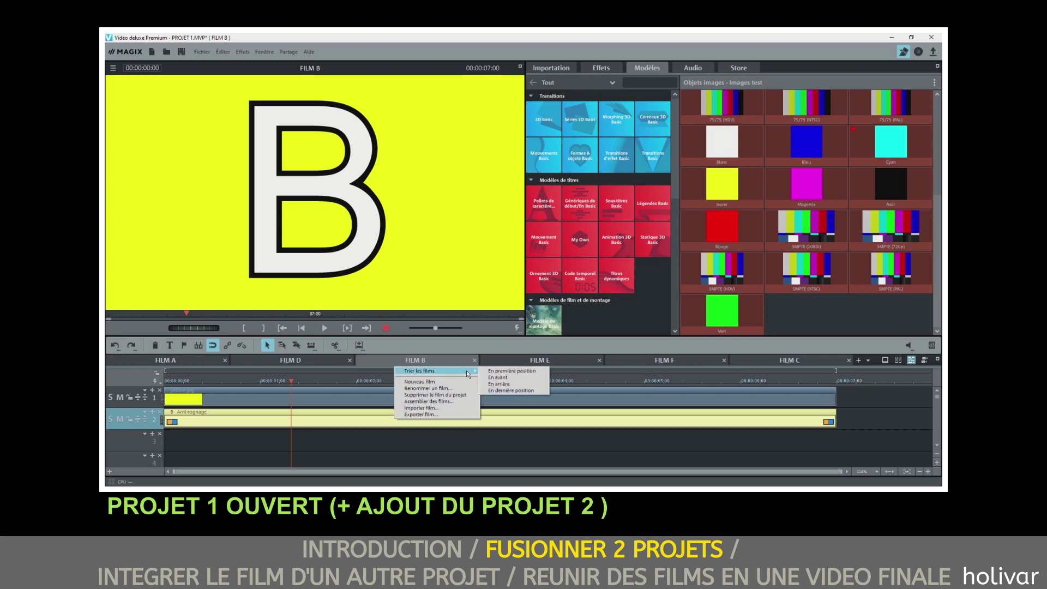
{"action": "left_click", "coordinate": [498, 378]}
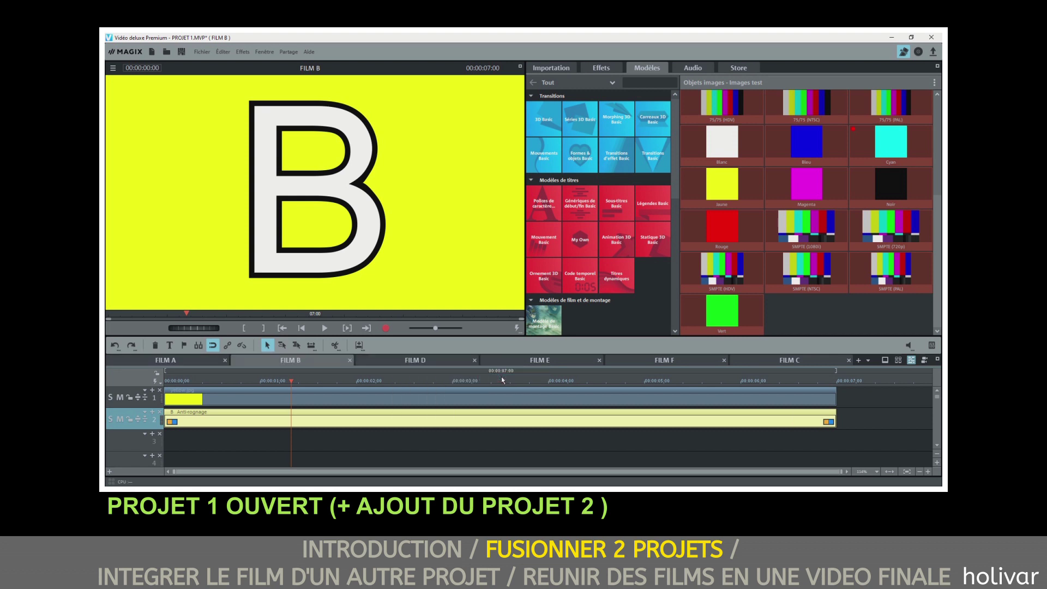
Move FILM C forward three places so it directly follows FILM B.
{"action": "right_click", "coordinate": [783, 364]}
{"action": "mouse_move", "coordinate": [795, 372]}
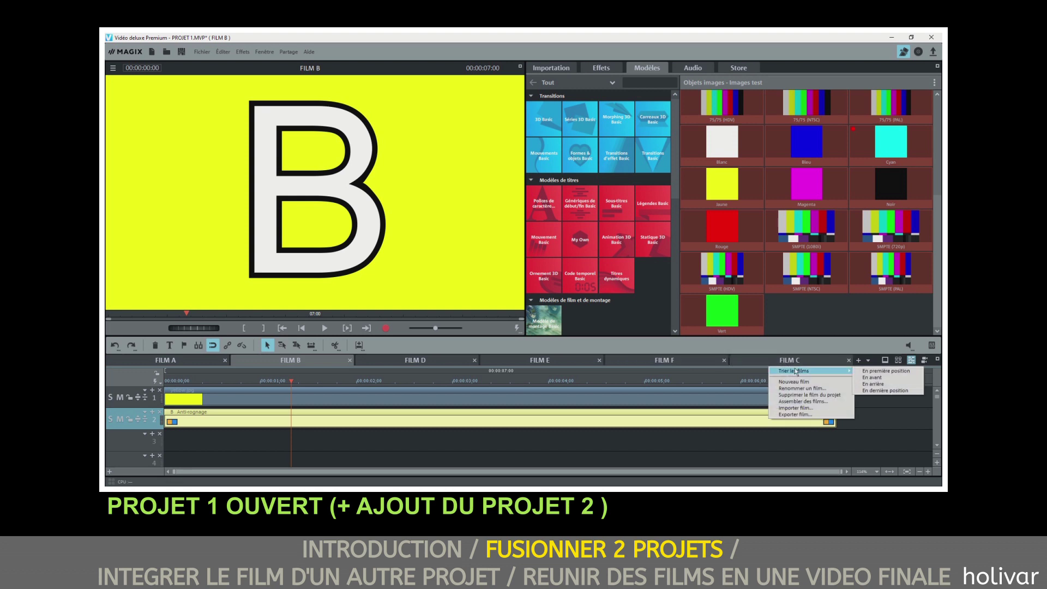
{"action": "left_click", "coordinate": [872, 377]}
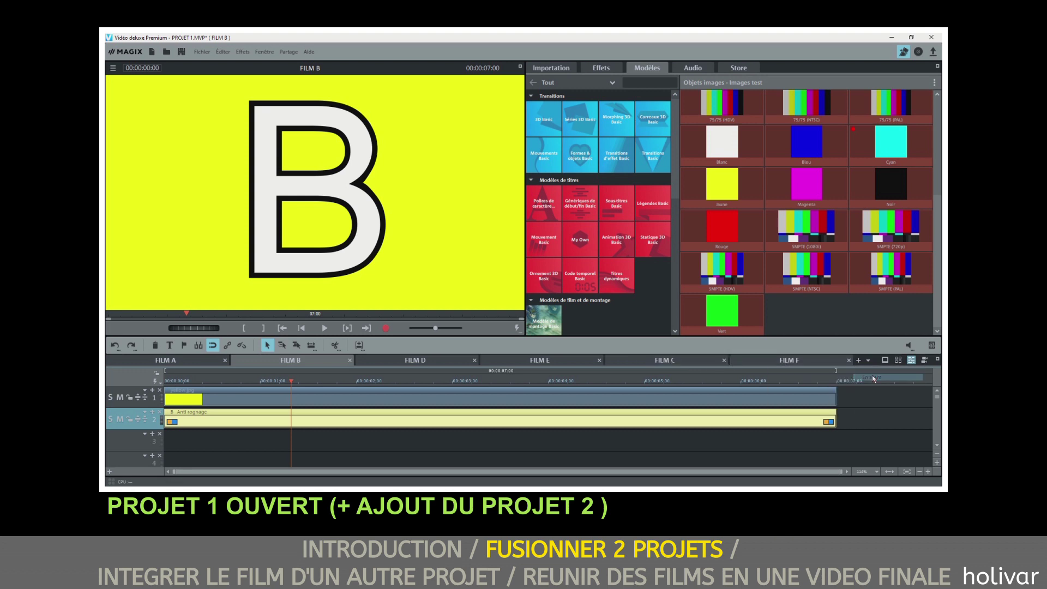
{"action": "right_click", "coordinate": [671, 364]}
{"action": "mouse_move", "coordinate": [679, 372]}
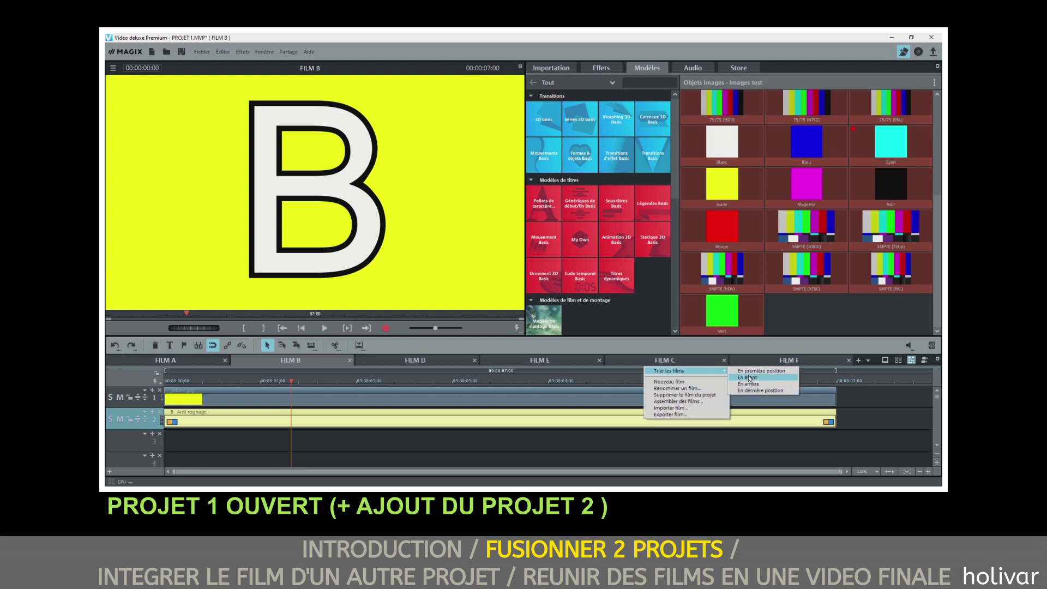
{"action": "left_click", "coordinate": [749, 377]}
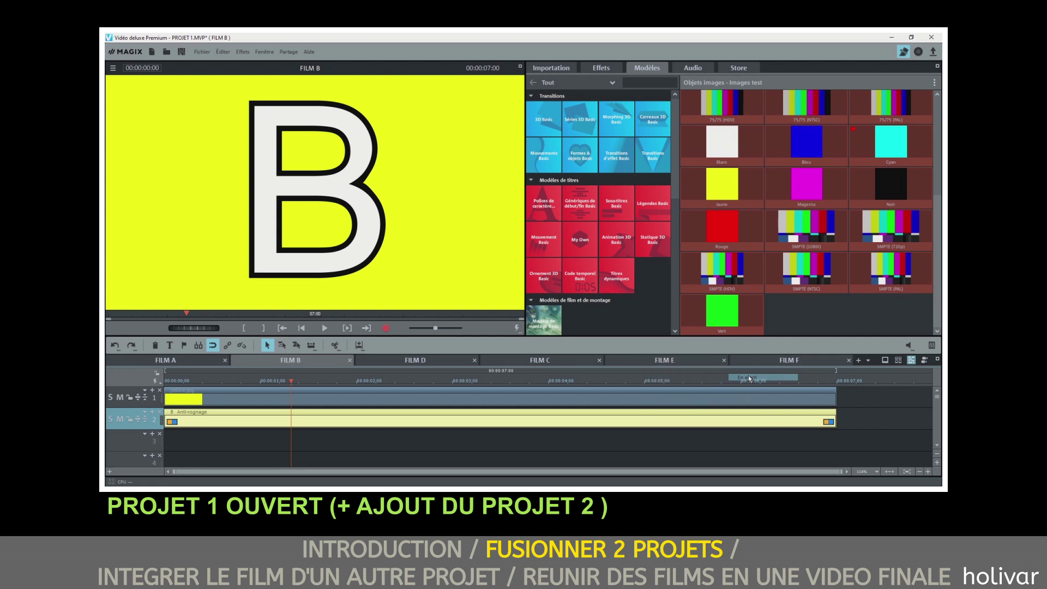
{"action": "right_click", "coordinate": [549, 358]}
{"action": "mouse_move", "coordinate": [559, 371]}
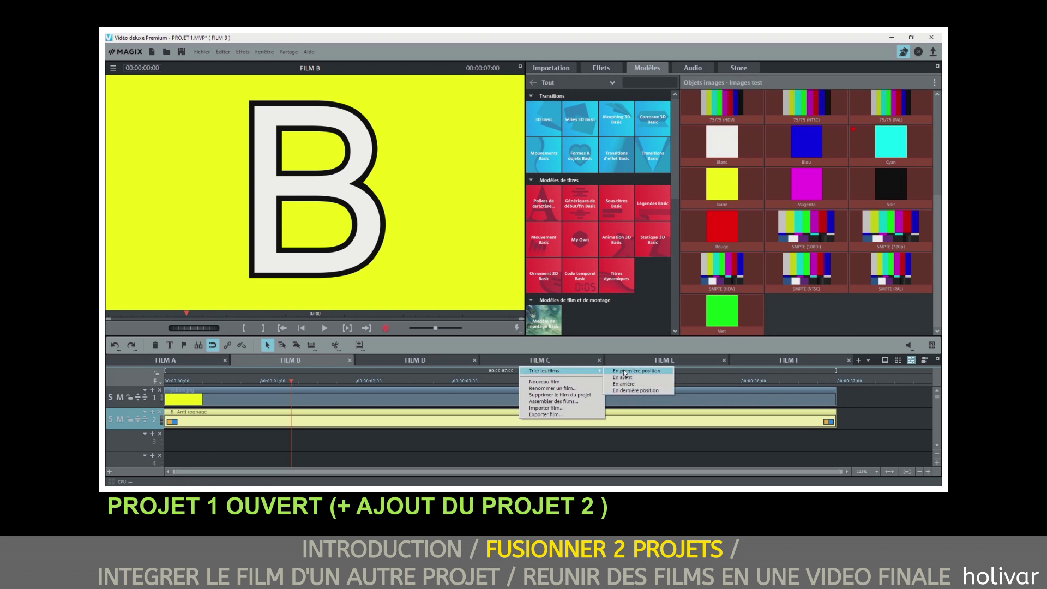
{"action": "left_click", "coordinate": [626, 376]}
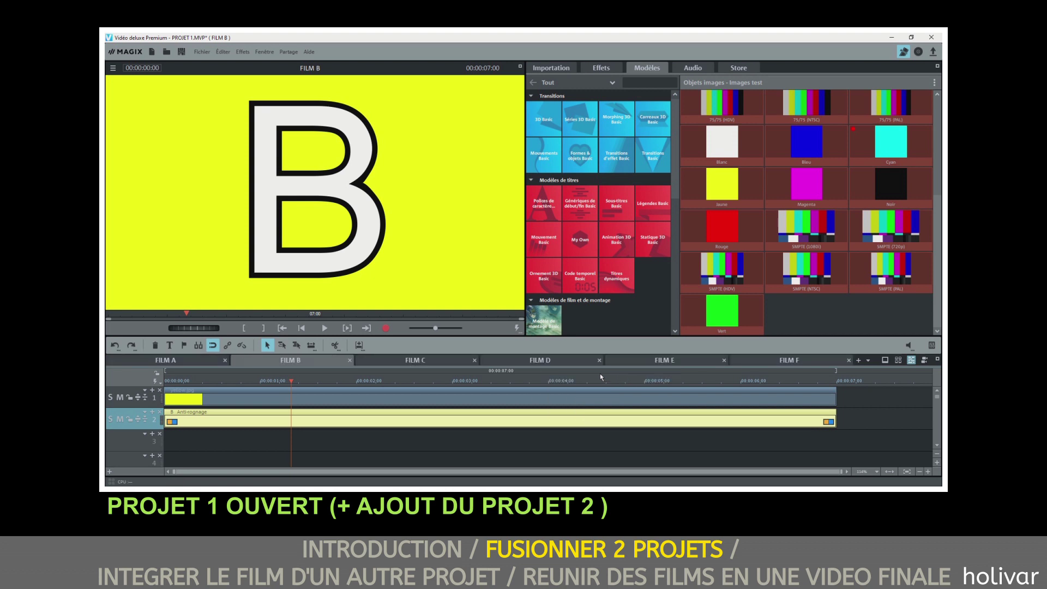
Check the reordered films by displaying FILM C, FILM B and FILM A in turn.
{"action": "left_click", "coordinate": [444, 360]}
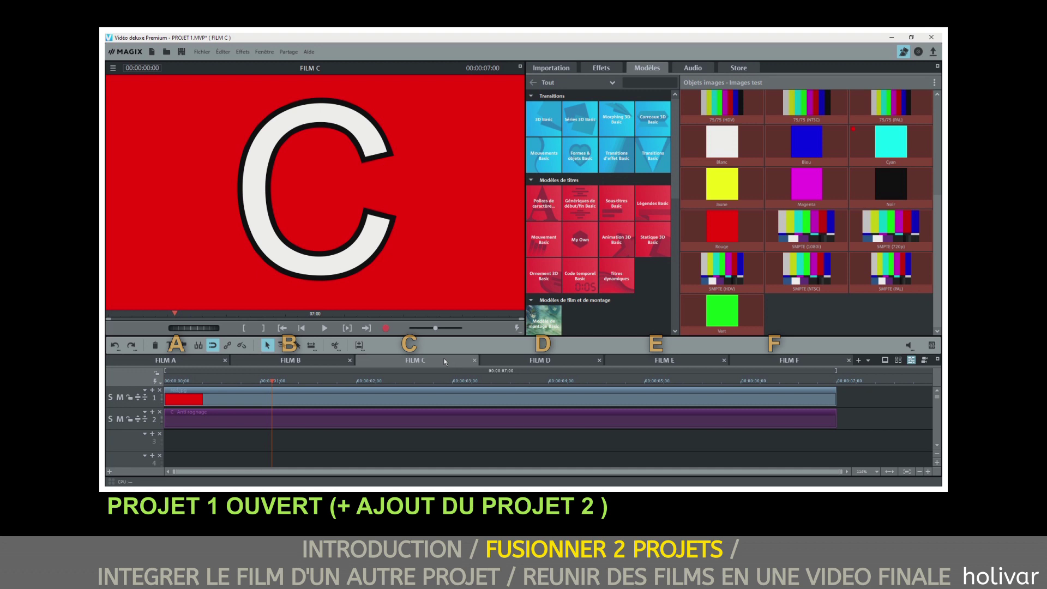
{"action": "left_click", "coordinate": [302, 362]}
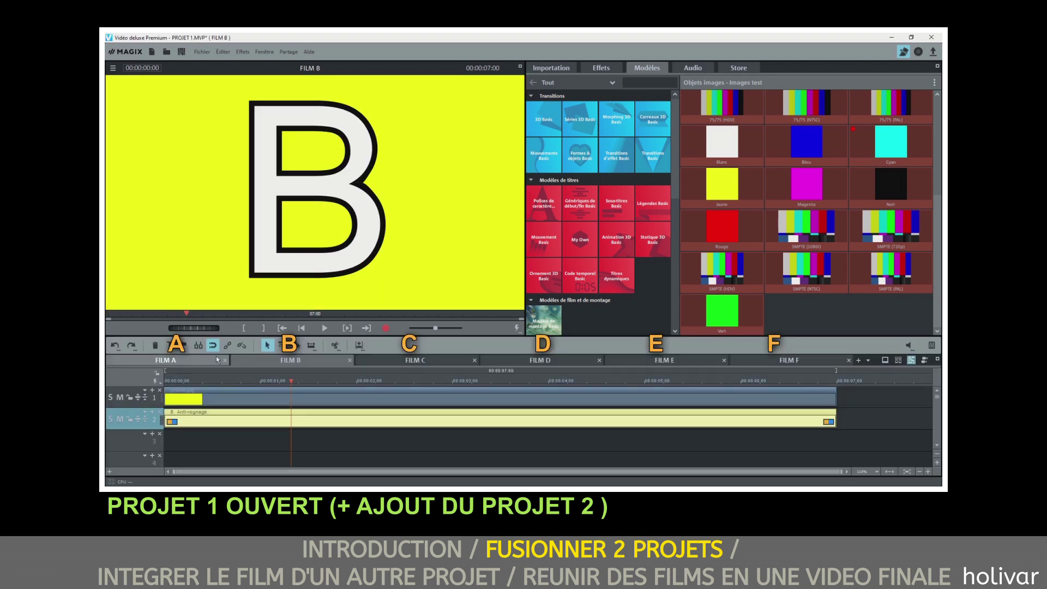
{"action": "left_click", "coordinate": [203, 356]}
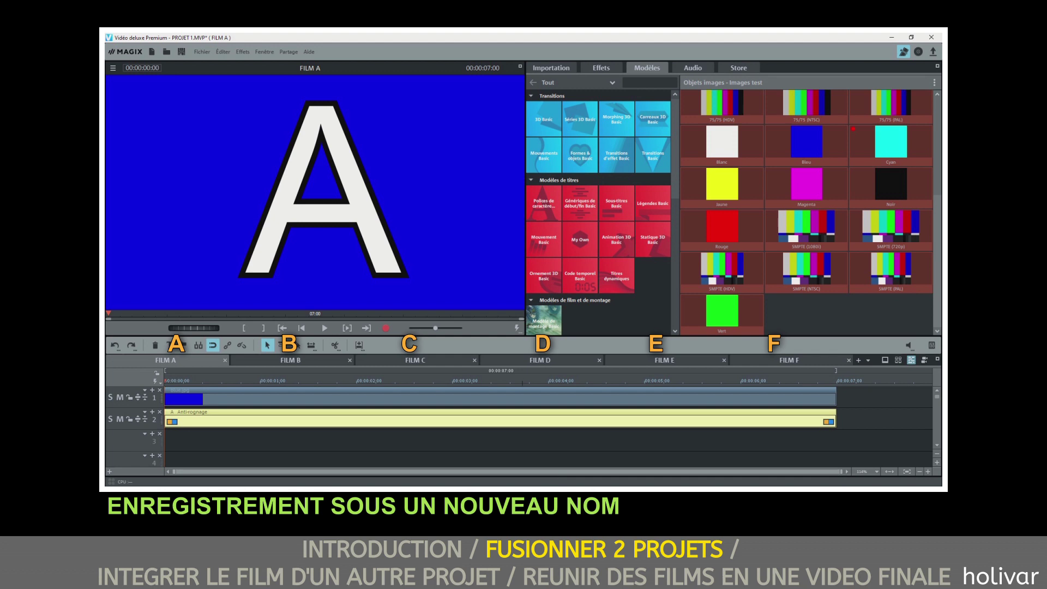
Save the merged project under the new name "PROJET 3 avec ABCDEF" in the Démo02 folder.
{"action": "key", "text": "ctrl+shift+s"}
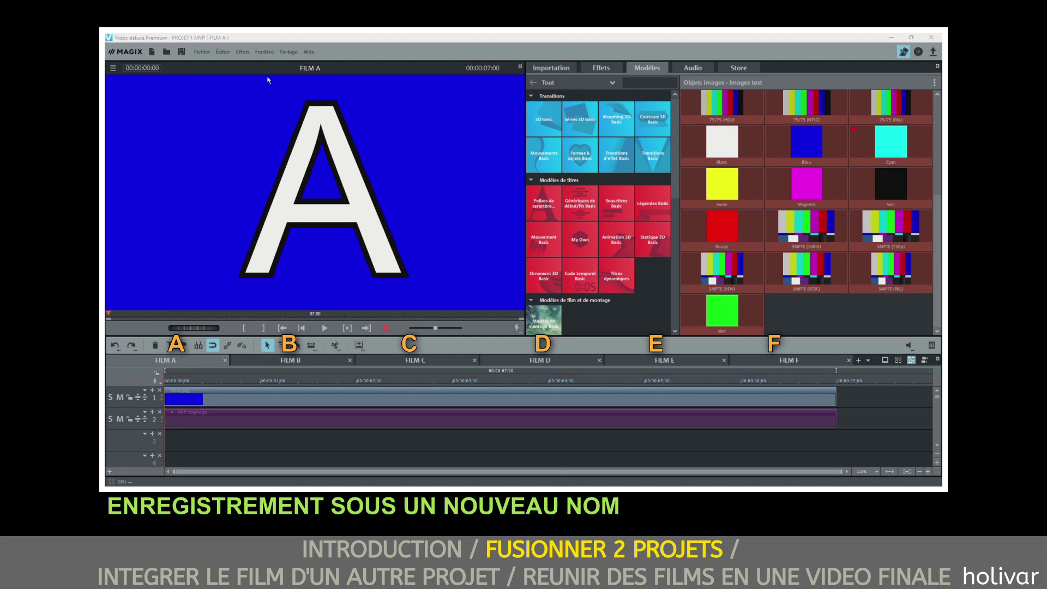
{"action": "left_click", "coordinate": [203, 52]}
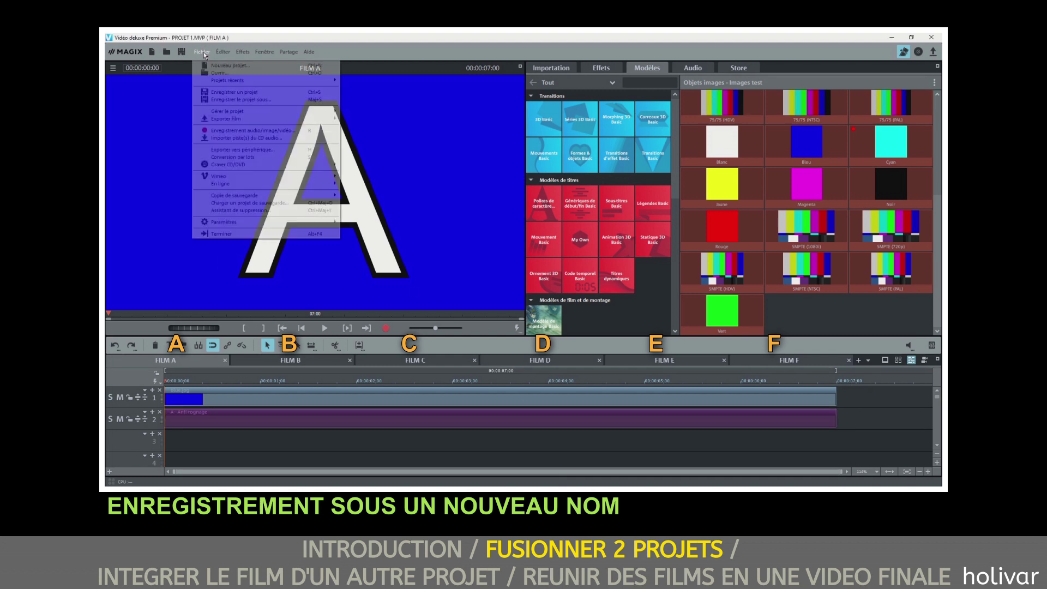
{"action": "left_click", "coordinate": [236, 100]}
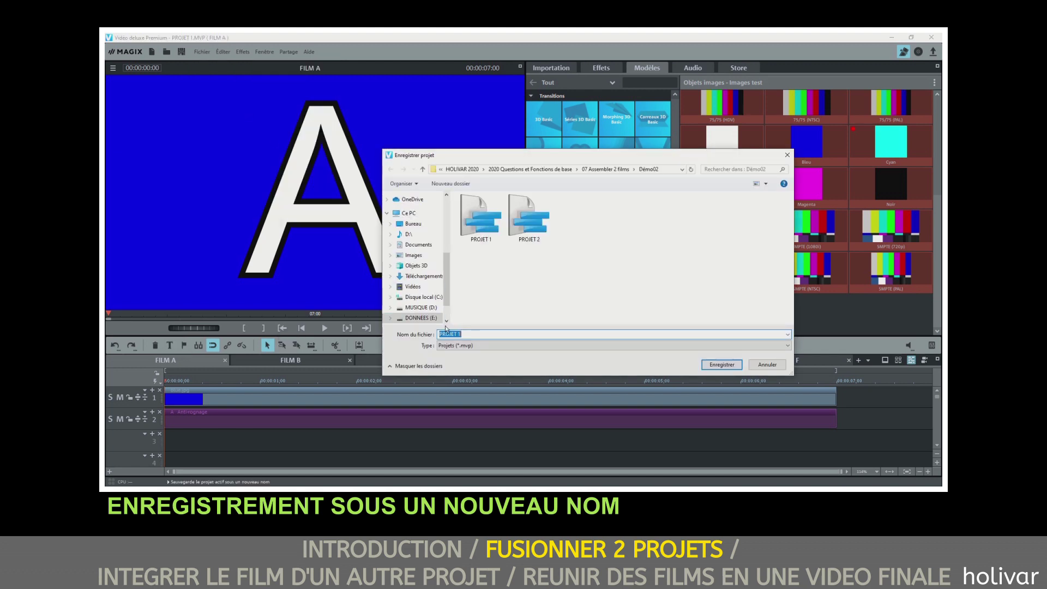
{"action": "key", "text": "BackSpace"}
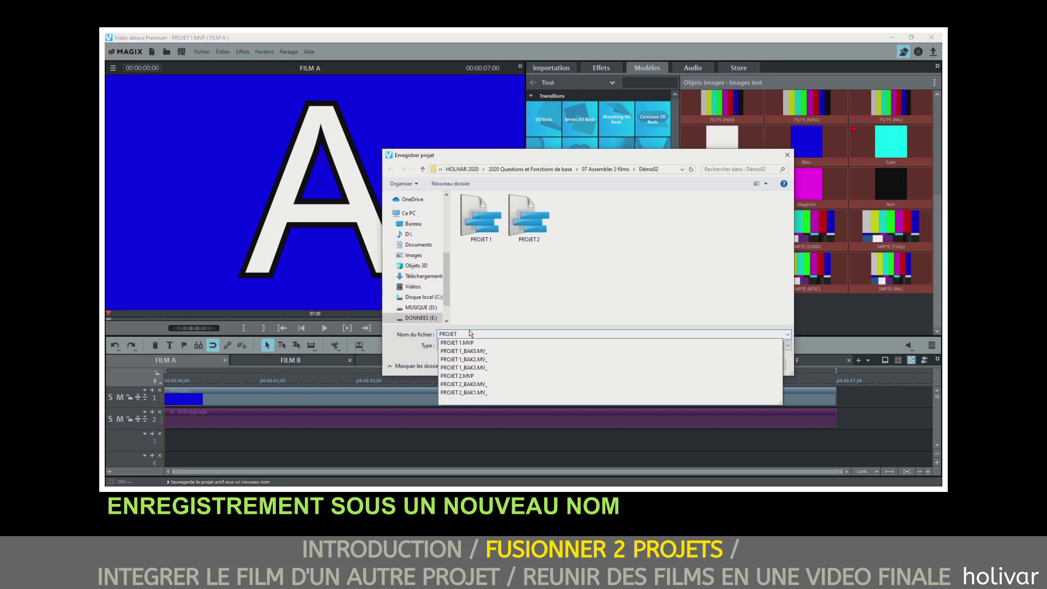
{"action": "type", "text": "3 avec ABC"}
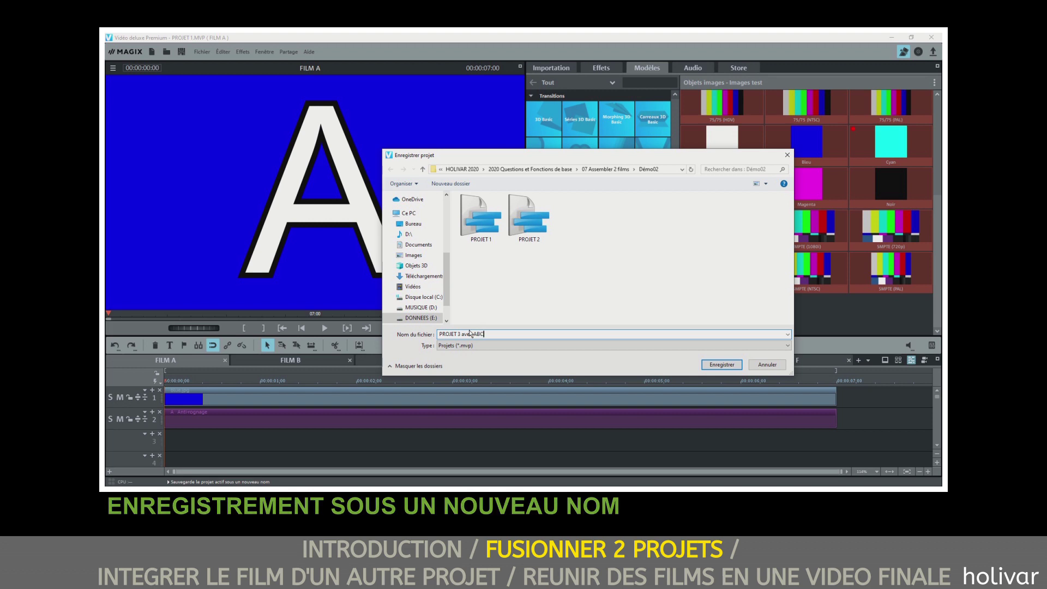
{"action": "type", "text": "DEF"}
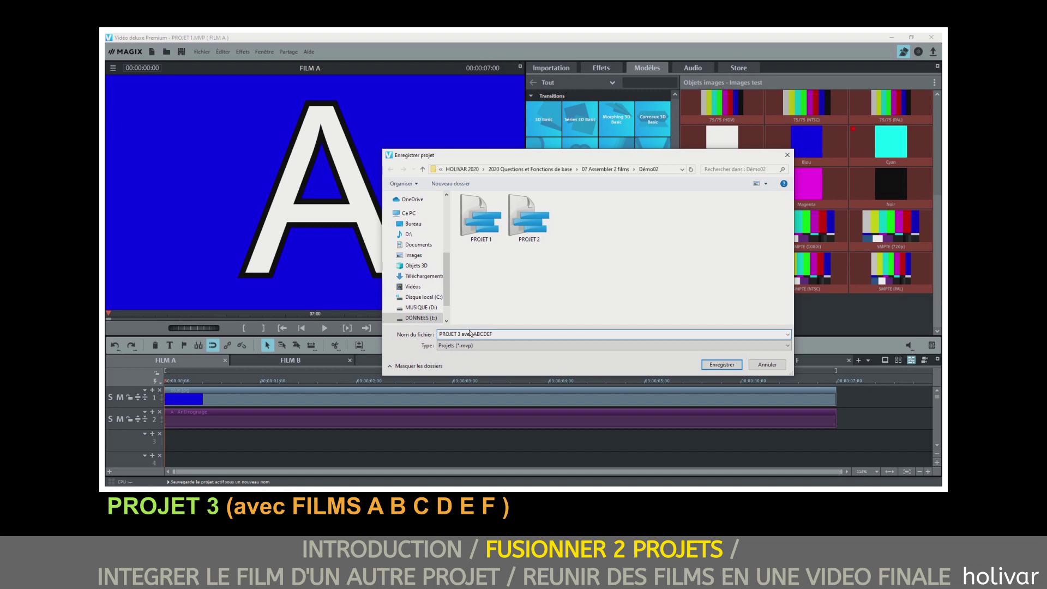
{"action": "left_click", "coordinate": [718, 366]}
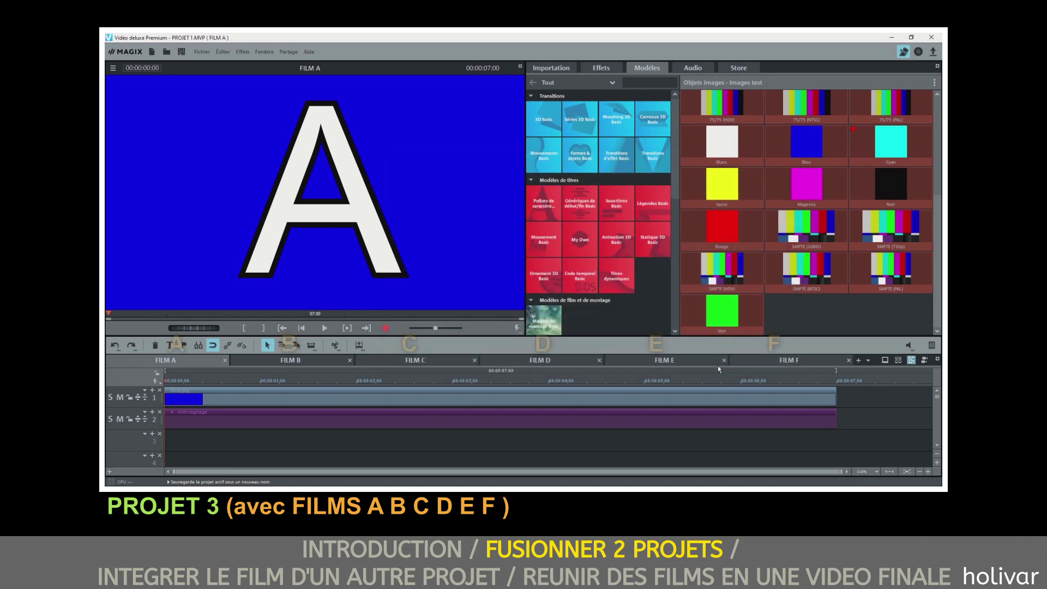